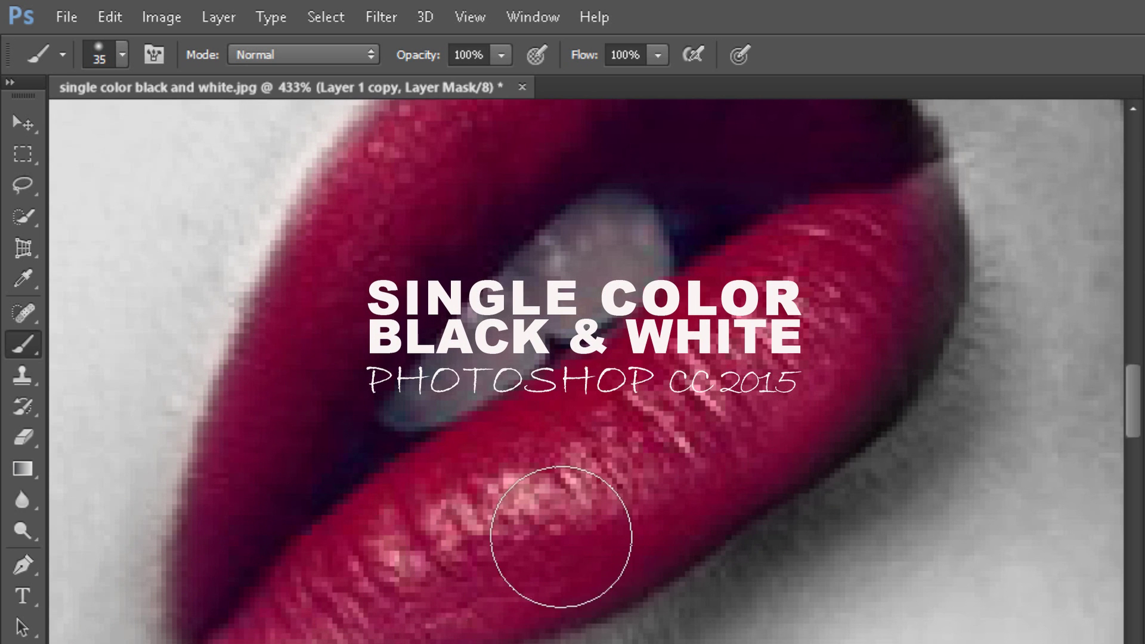
Step: Drag 'single color black and white.jpg' from the desktop into Photoshop to open it
{"action": "scroll", "coordinate": [865, 316], "scroll_direction": "up", "scroll_amount": 3}
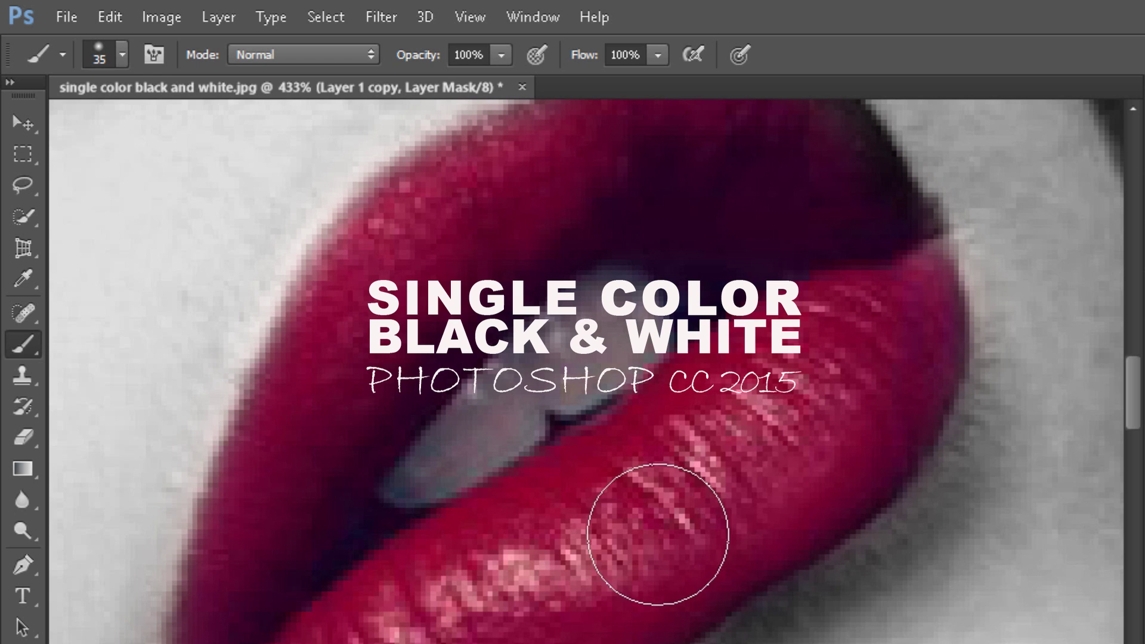
{"action": "scroll", "coordinate": [769, 448], "scroll_direction": "up", "scroll_amount": 3}
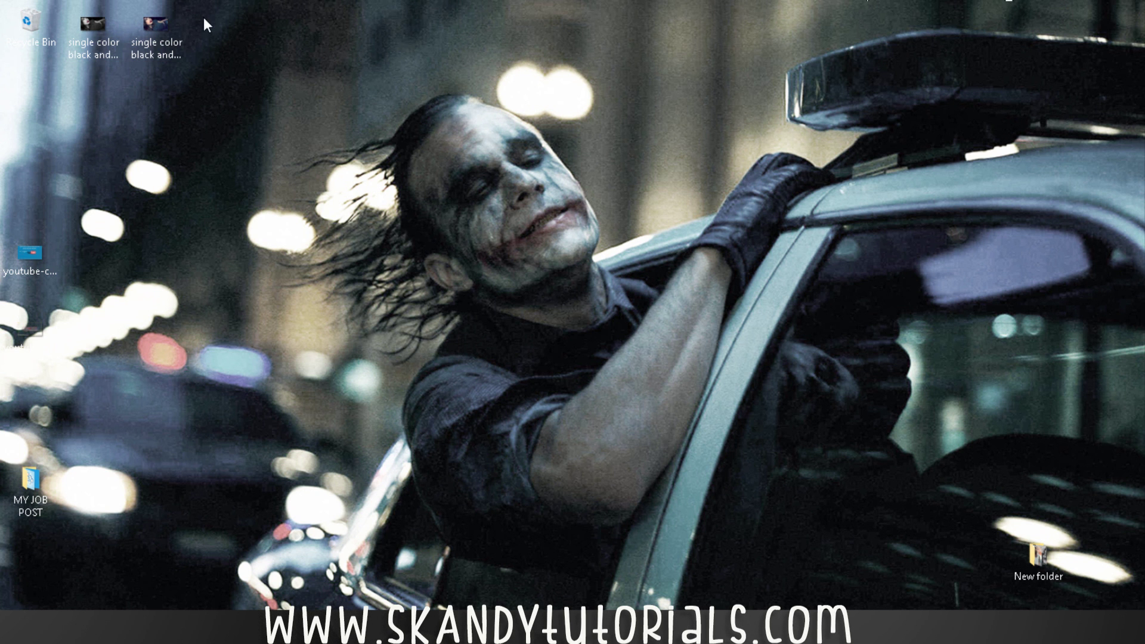
{"action": "left_click_drag", "start_coordinate": [155, 38], "coordinate": [481, 325]}
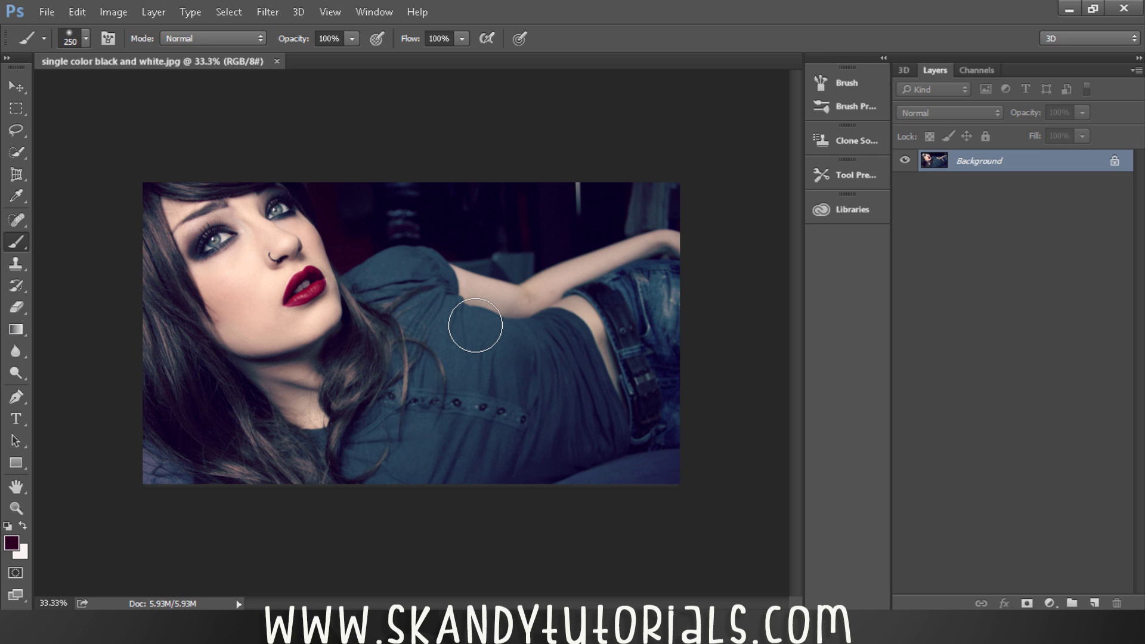
Step: Duplicate the photo layer twice with Ctrl+J and delete the original Background layer
{"action": "key", "text": "ctrl+j"}
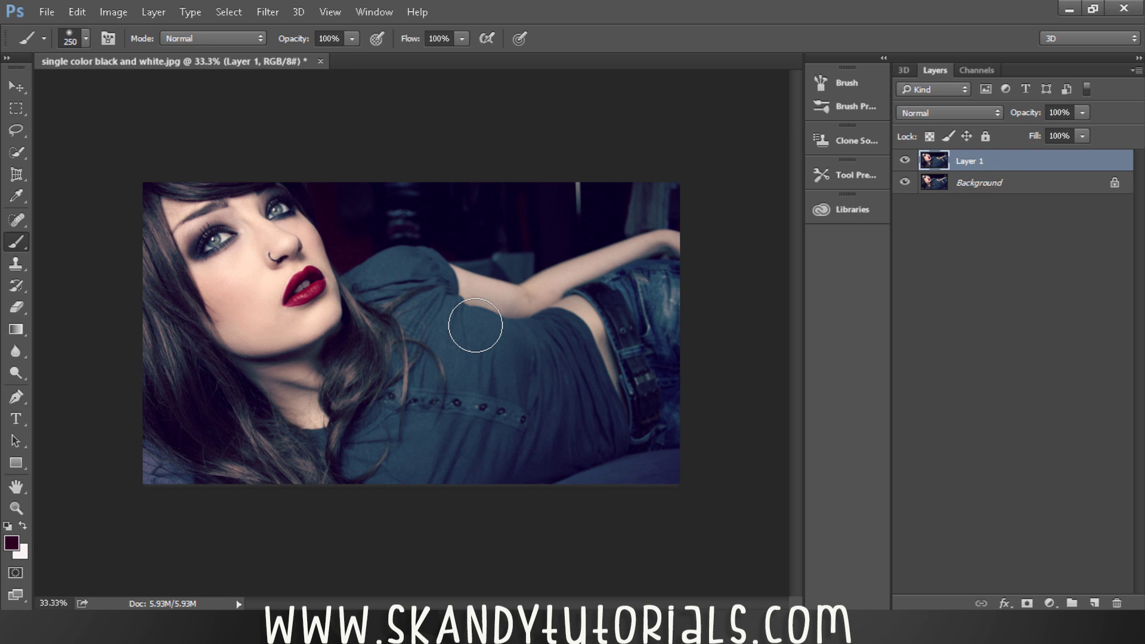
{"action": "key", "text": "ctrl+j"}
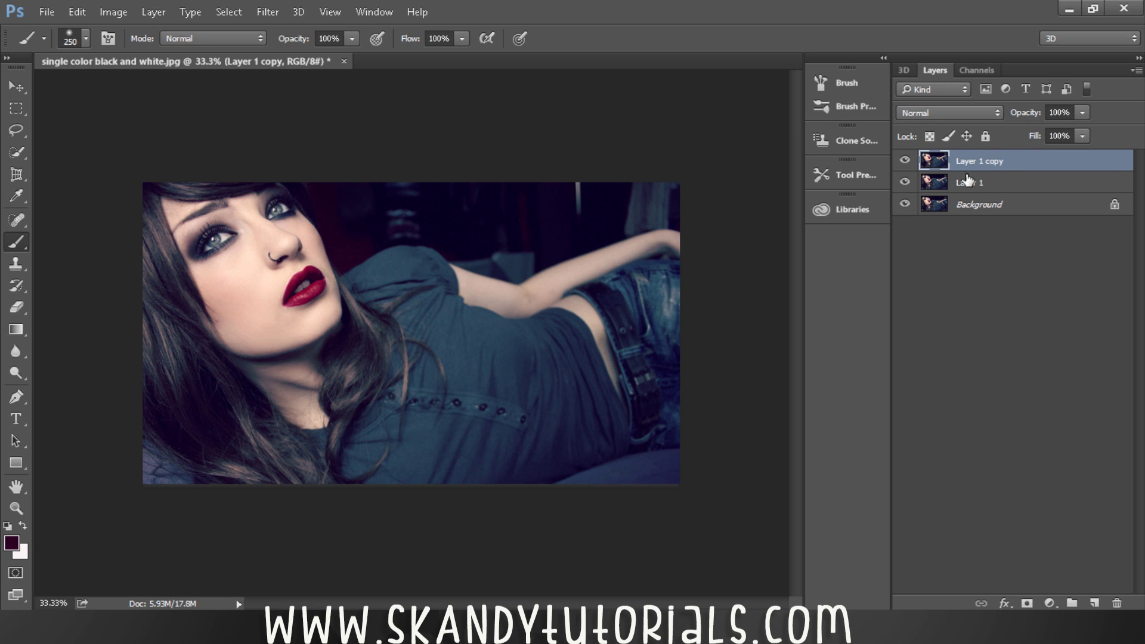
{"action": "left_click", "coordinate": [978, 212]}
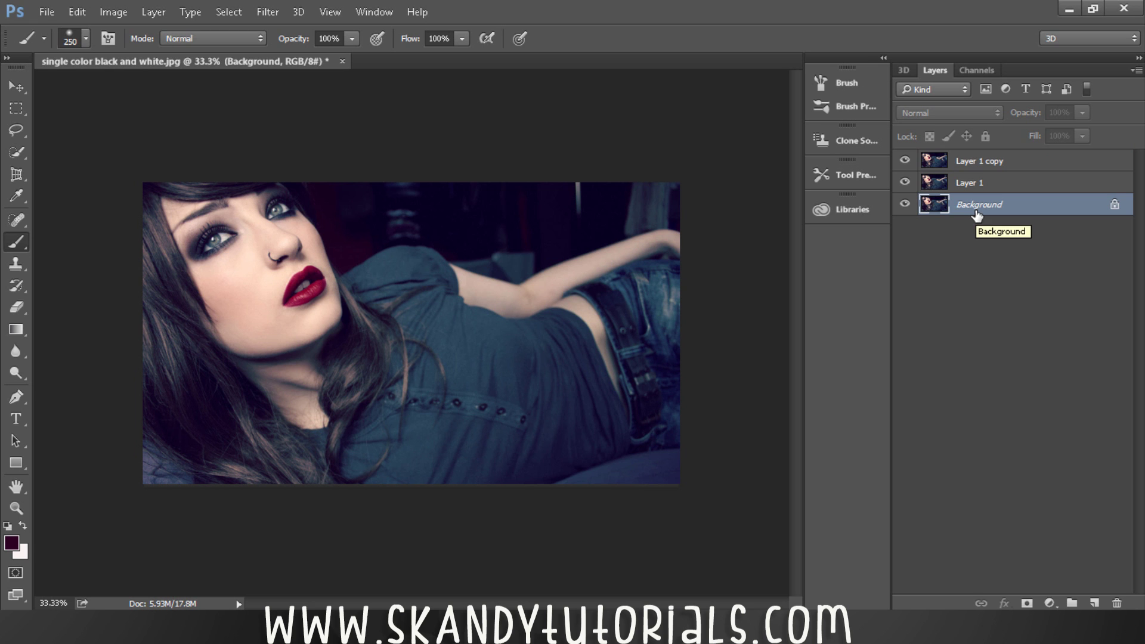
{"action": "key", "text": "Delete"}
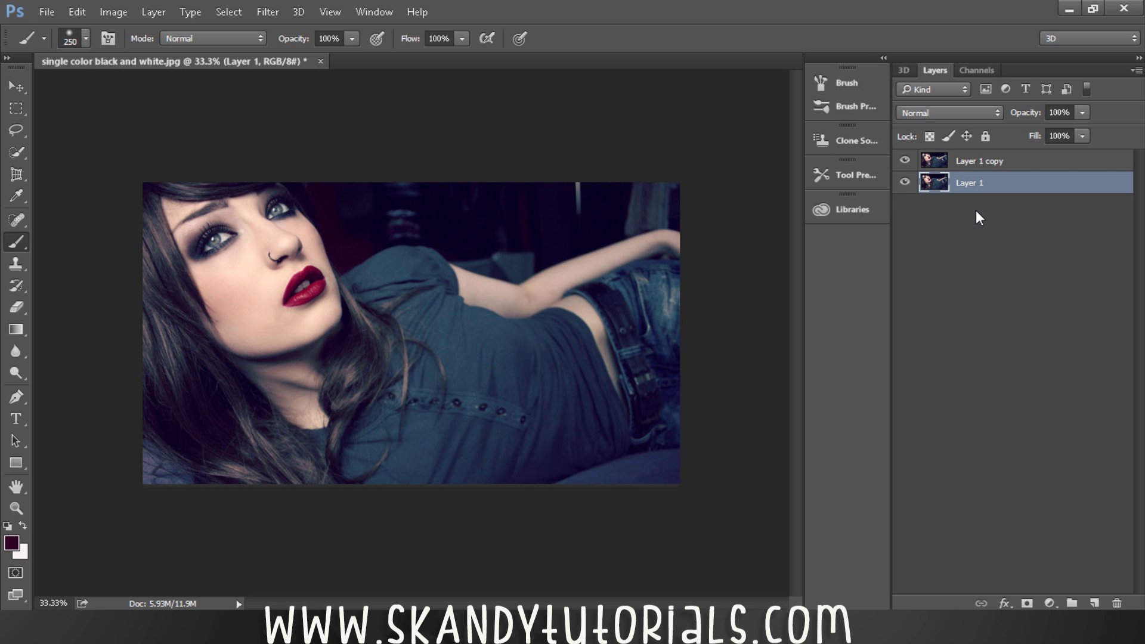
Step: Desaturate Layer 1 copy to greyscale with Shift+Ctrl+U, then bring up Levels
{"action": "left_click", "coordinate": [978, 161]}
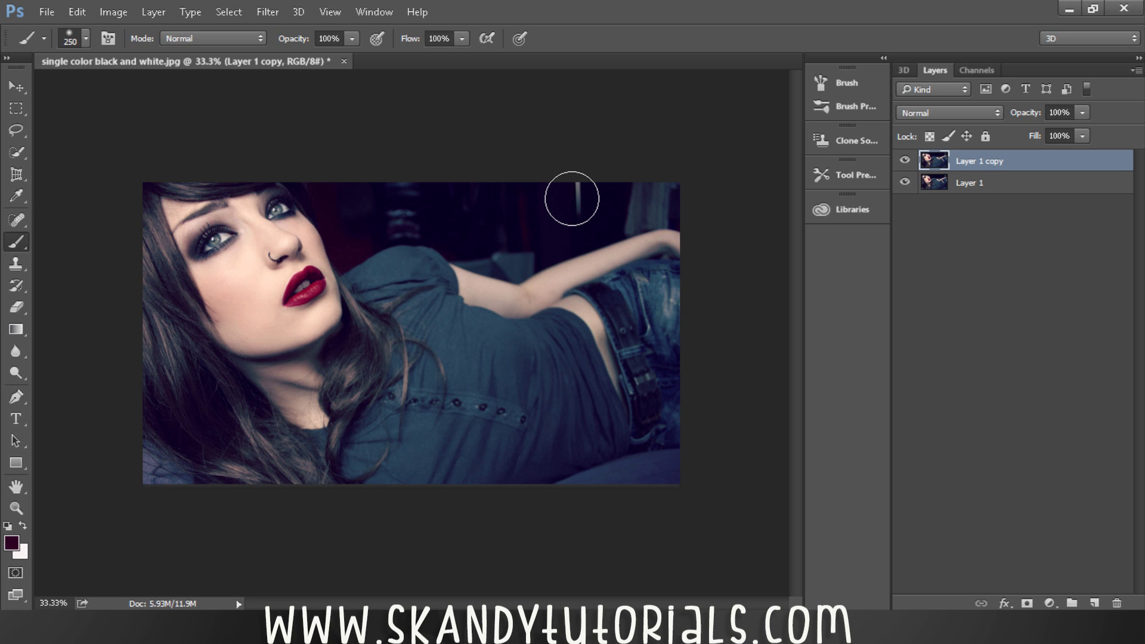
{"action": "key", "text": "ctrl+shift+u"}
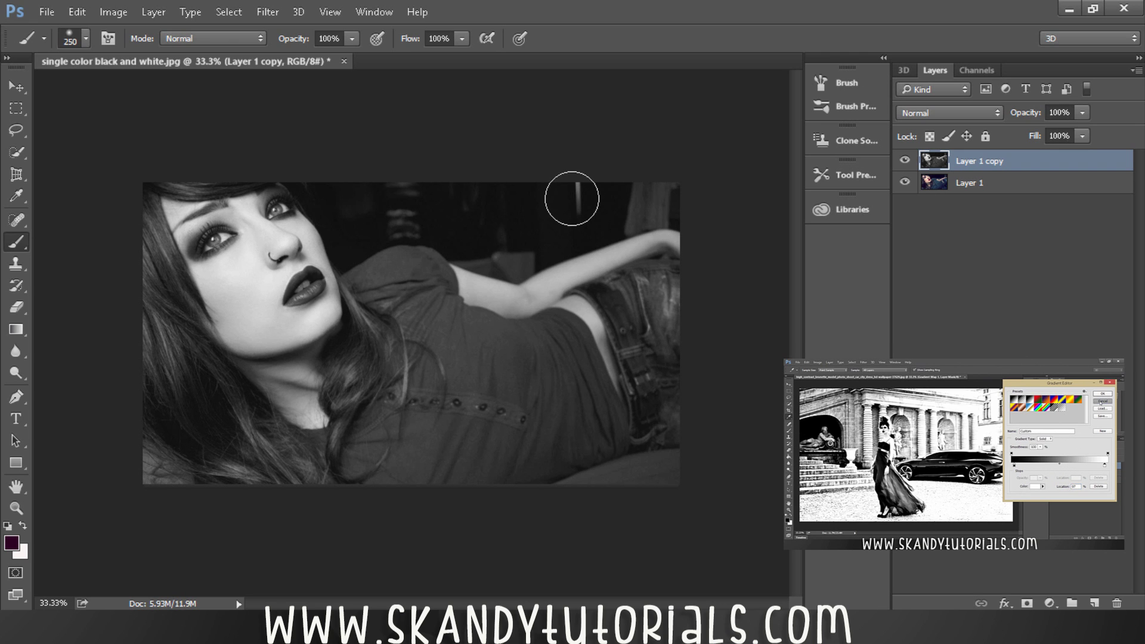
{"action": "key", "text": "ctrl+l"}
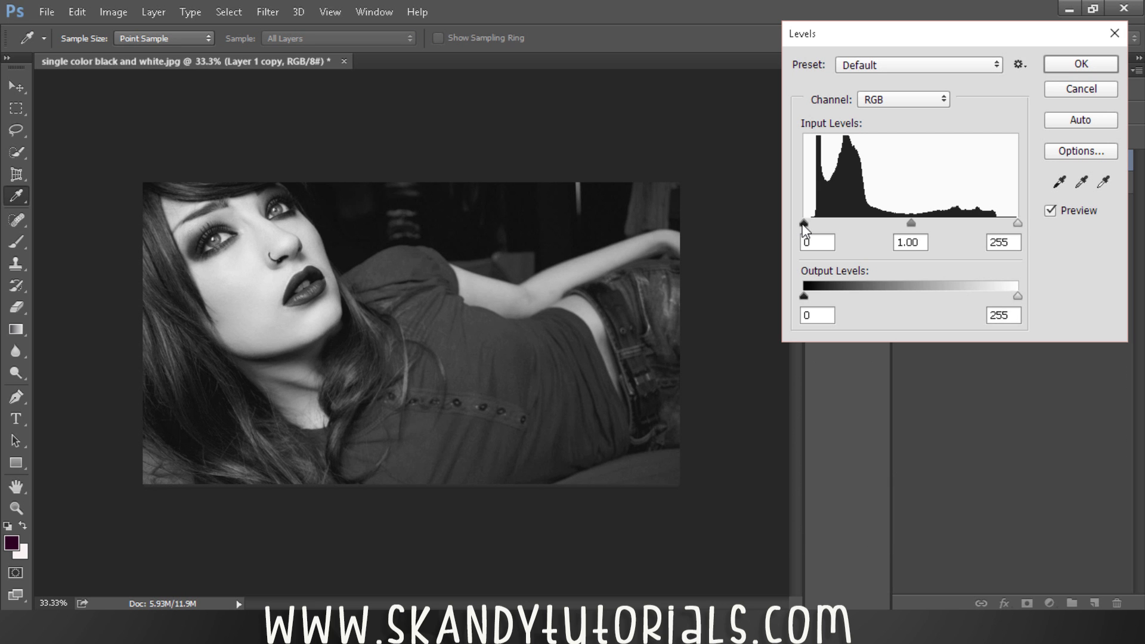
Step: Set the Levels black input level to 14 and apply it to Layer 1 copy
{"action": "left_click_drag", "start_coordinate": [803, 225], "coordinate": [814, 225]}
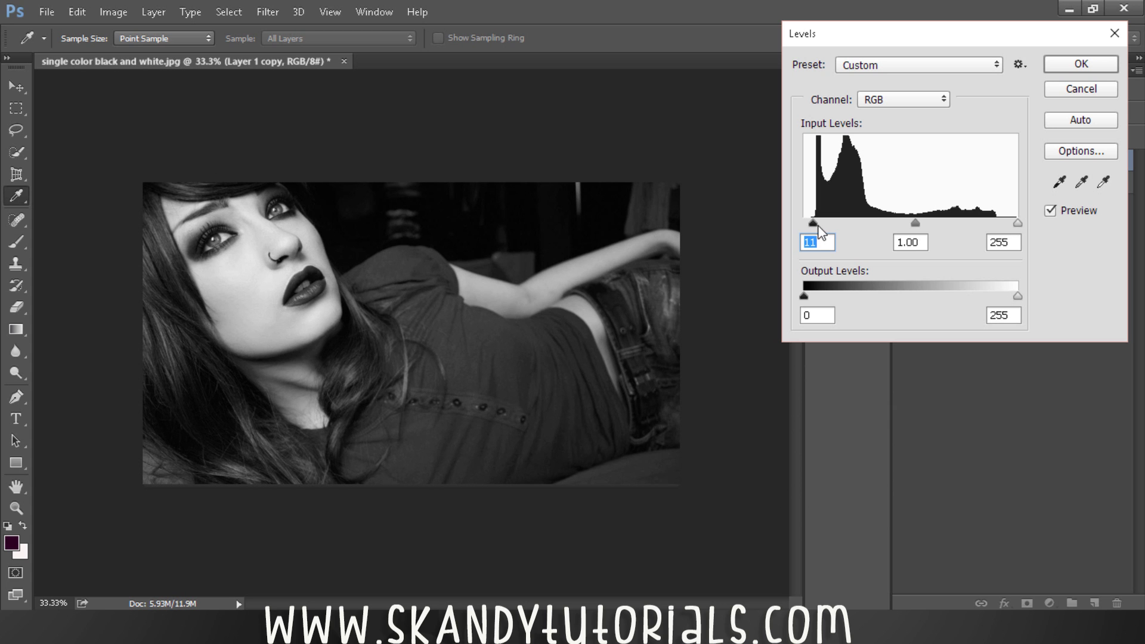
{"action": "left_click_drag", "start_coordinate": [814, 224], "coordinate": [816, 224]}
{"action": "left_click_drag", "start_coordinate": [815, 224], "coordinate": [816, 225]}
{"action": "left_click", "coordinate": [1081, 63]}
{"action": "key", "text": "b"}
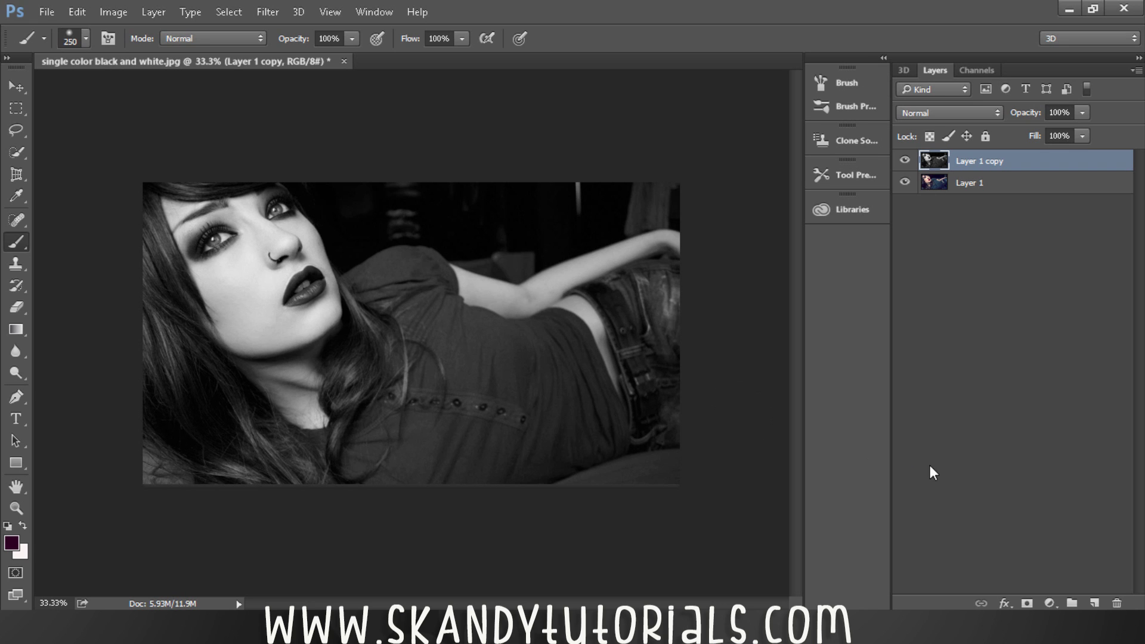
Step: Add a layer mask to Layer 1 copy, make black the foreground, and choose a soft 250 px brush
{"action": "left_click", "coordinate": [1027, 604]}
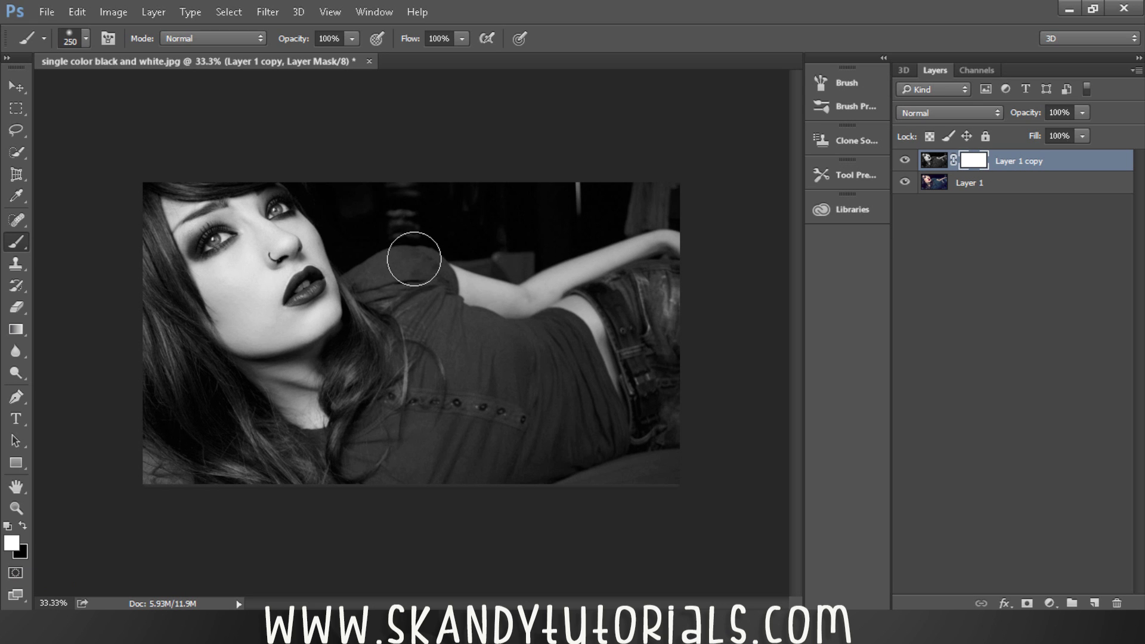
{"action": "key", "text": "x"}
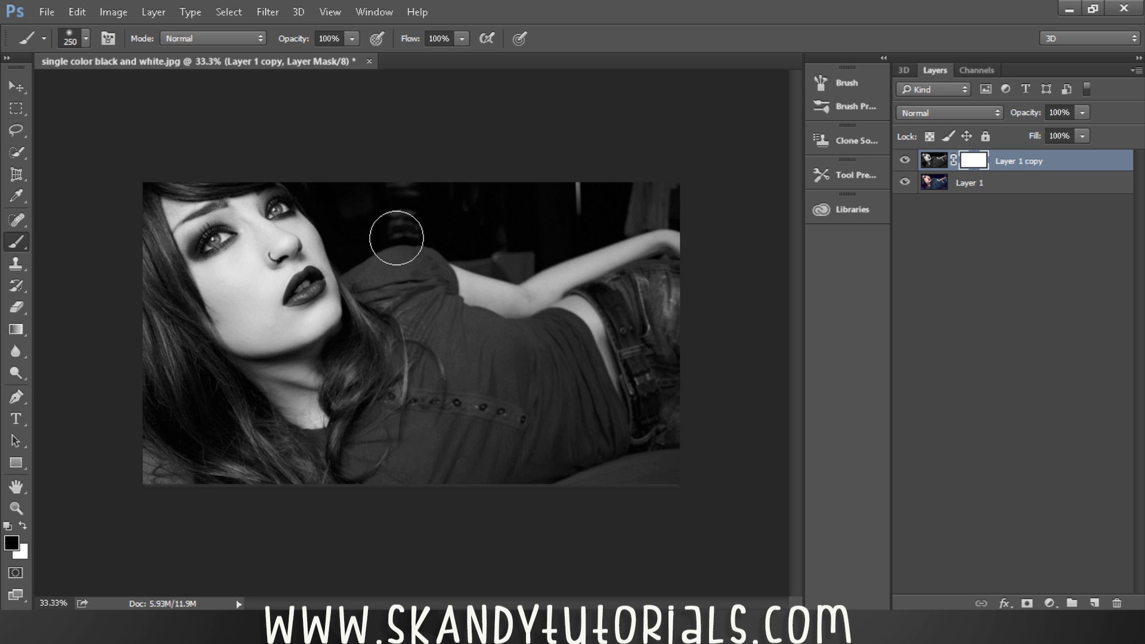
{"action": "left_click", "coordinate": [87, 38]}
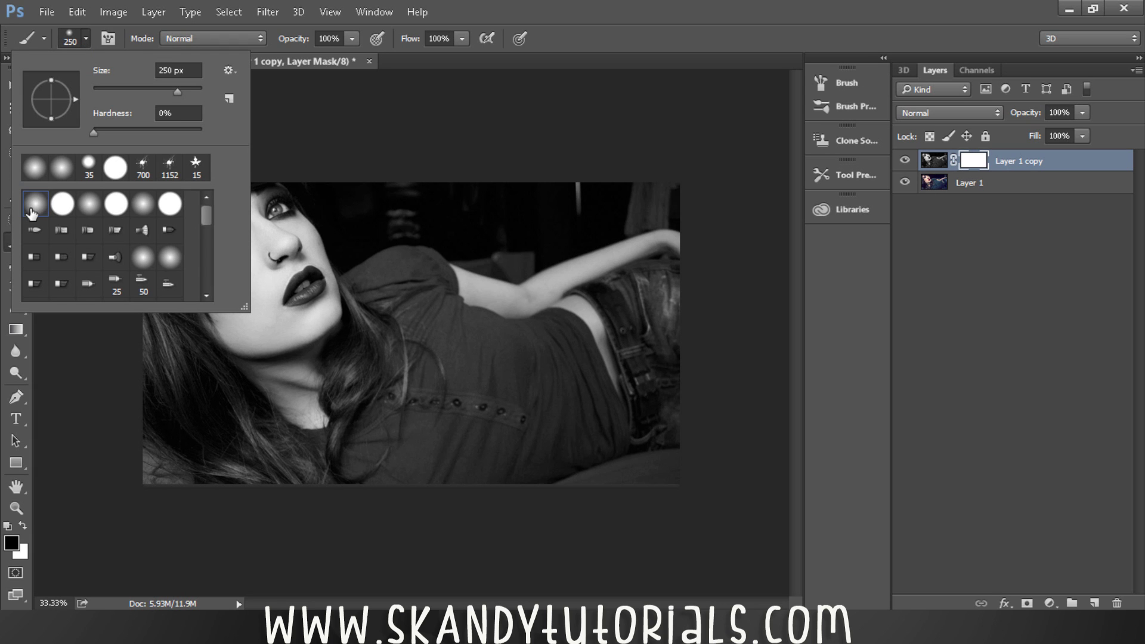
{"action": "left_click", "coordinate": [87, 38]}
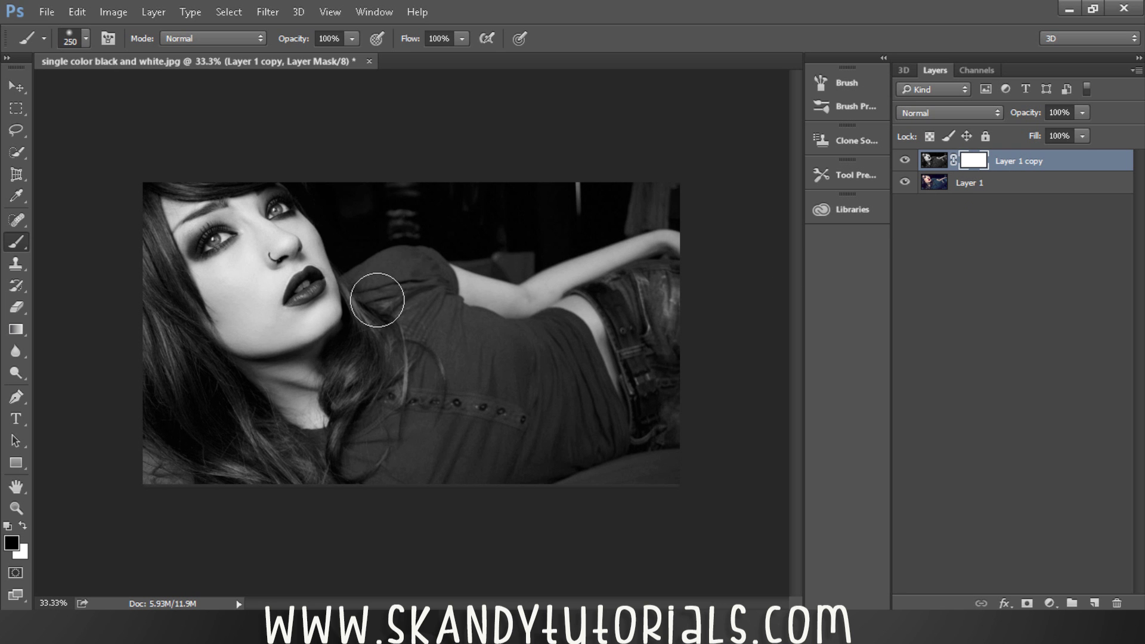
Step: Zoom in on the lips and shrink the brush to size 35
{"action": "key", "text": "alt"}
{"action": "scroll", "coordinate": [301, 282], "scroll_direction": "up", "scroll_amount": 6}
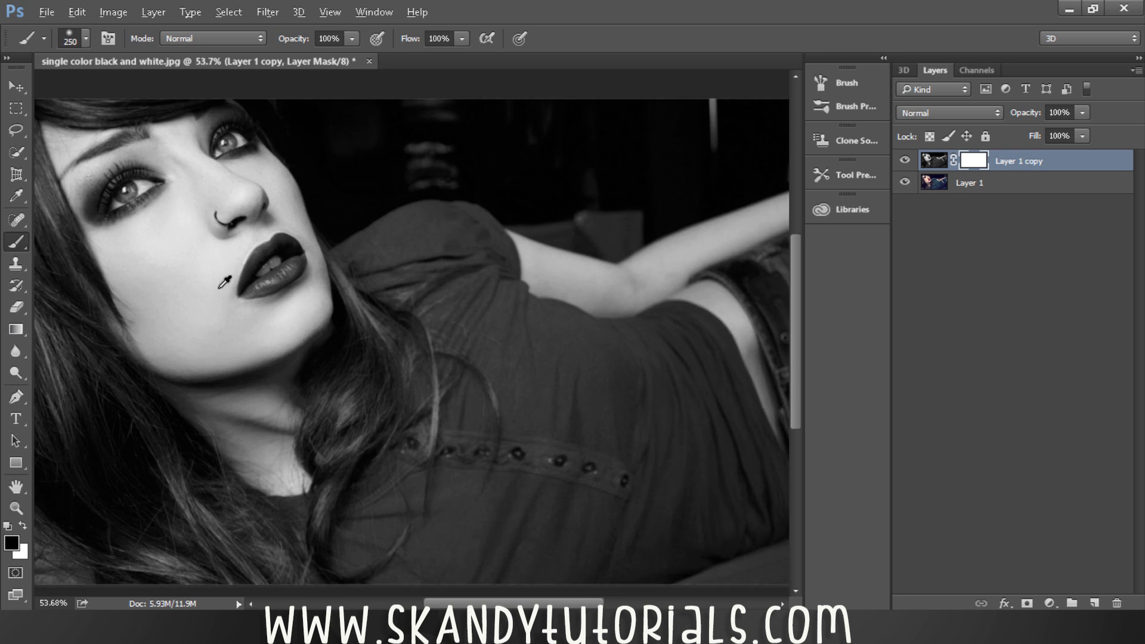
{"action": "scroll", "coordinate": [310, 278], "scroll_direction": "up", "scroll_amount": 4}
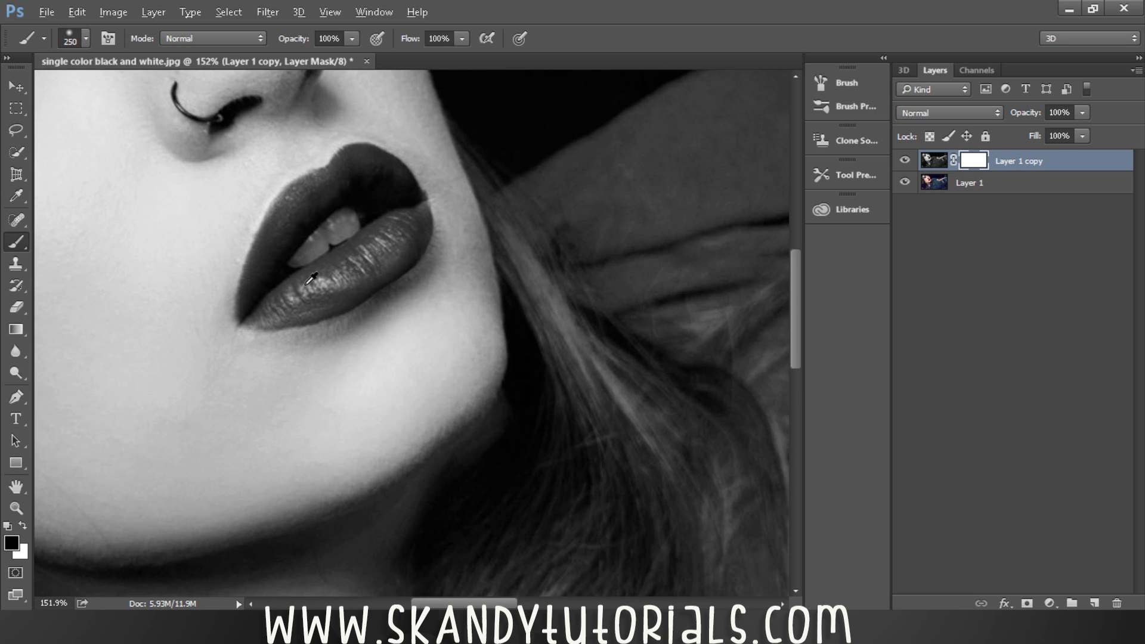
{"action": "scroll", "coordinate": [311, 278], "scroll_direction": "up", "scroll_amount": 6}
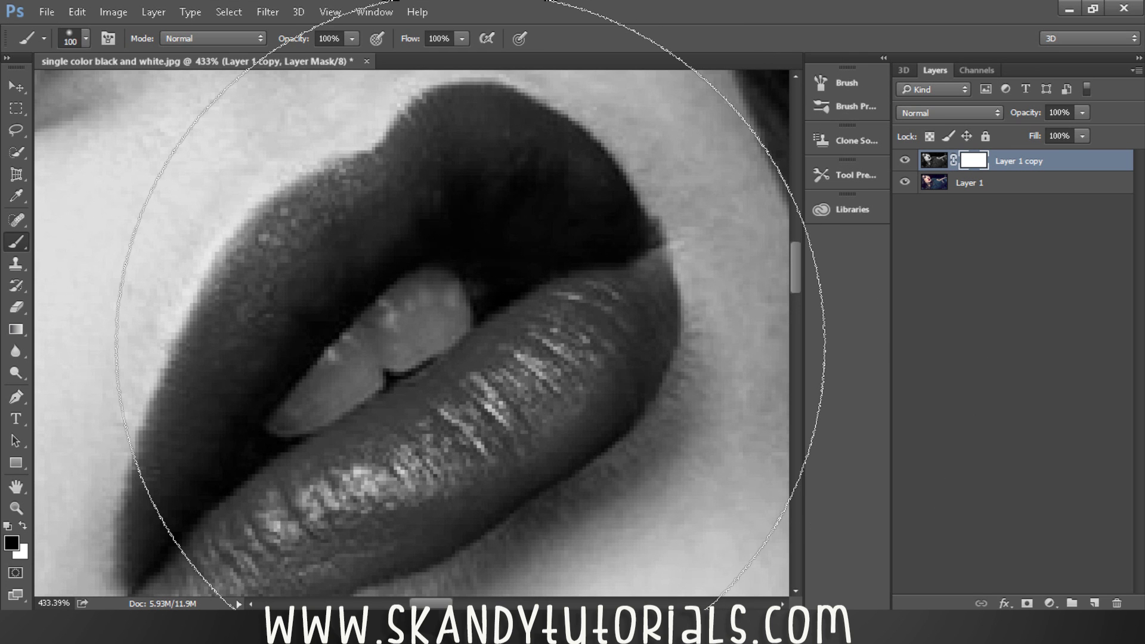
{"action": "key", "text": "bracketleft"}
{"action": "key", "text": "bracketleft"}
{"action": "key", "text": "bracketleft"}
{"action": "key", "text": "bracketleft"}
{"action": "key", "text": "bracketleft"}
{"action": "key", "text": "bracketleft"}
{"action": "key", "text": "bracketleft"}
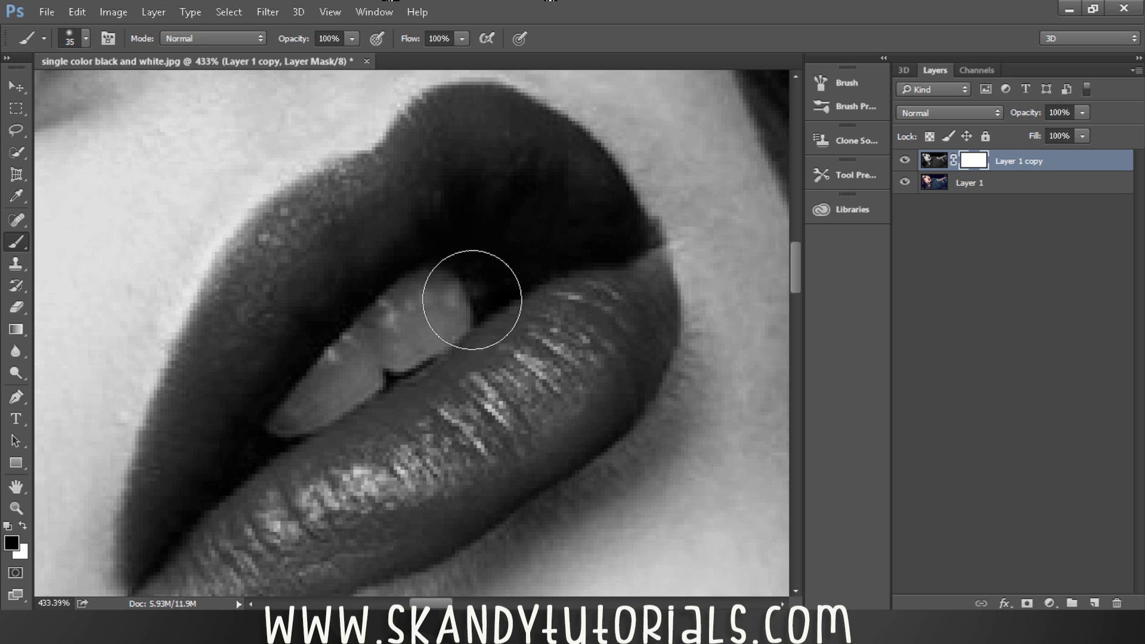
Step: Paint black on the mask along the inner lip line and lower lip to reveal red
{"action": "mouse_move", "coordinate": [472, 300]}
{"action": "left_mouse_down"}
{"action": "mouse_move", "coordinate": [481, 287]}
{"action": "mouse_move", "coordinate": [447, 320]}
{"action": "mouse_move", "coordinate": [473, 286]}
{"action": "mouse_move", "coordinate": [468, 295]}
{"action": "left_mouse_up"}
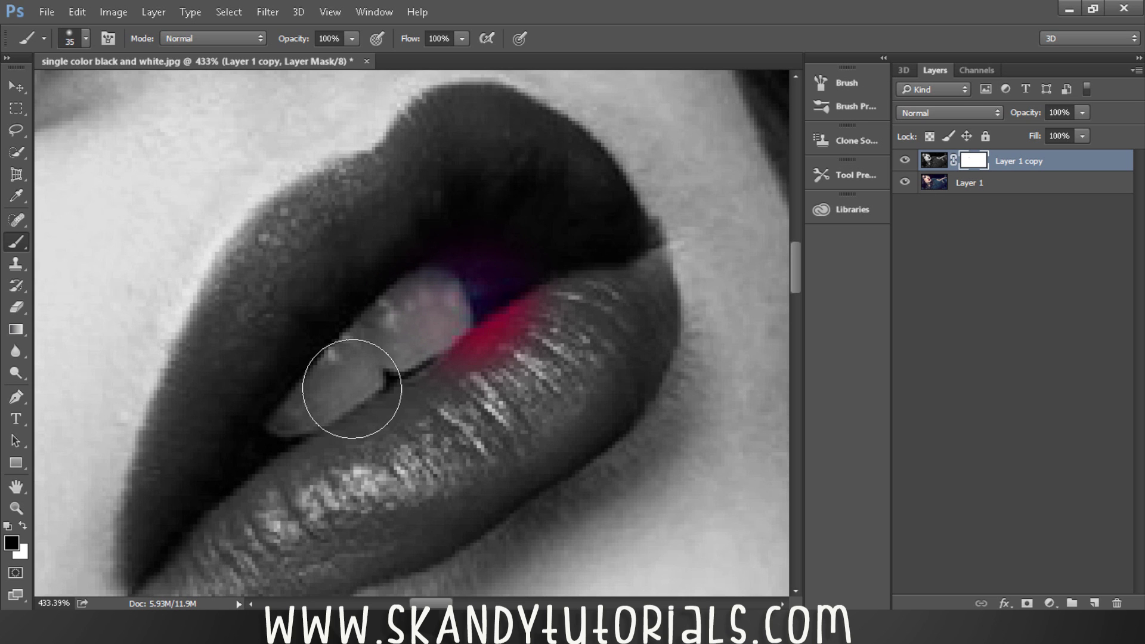
{"action": "left_click_drag", "start_coordinate": [352, 389], "coordinate": [302, 409]}
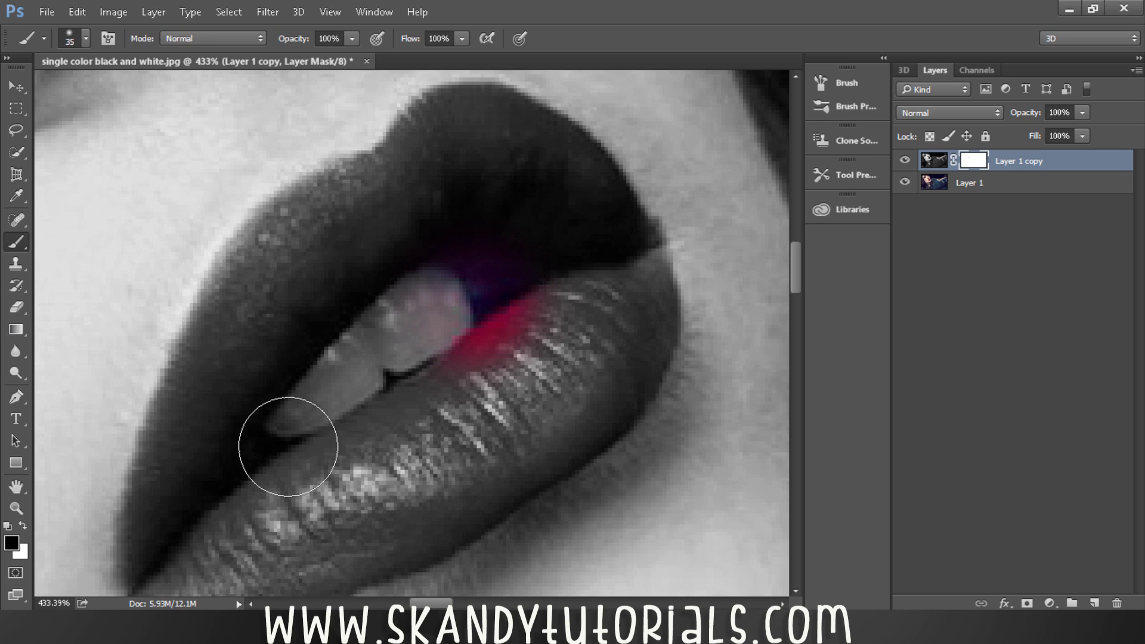
{"action": "left_click", "coordinate": [288, 446]}
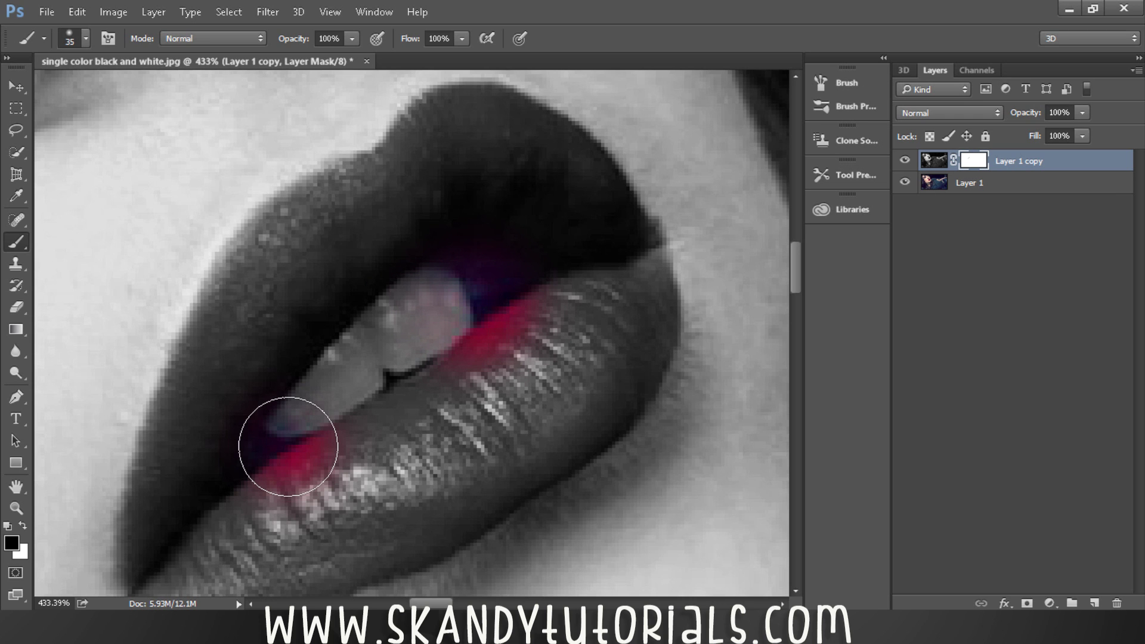
{"action": "mouse_move", "coordinate": [286, 448]}
{"action": "left_mouse_down"}
{"action": "mouse_move", "coordinate": [375, 313]}
{"action": "mouse_move", "coordinate": [339, 330]}
{"action": "mouse_move", "coordinate": [293, 436]}
{"action": "mouse_move", "coordinate": [265, 340]}
{"action": "mouse_move", "coordinate": [230, 327]}
{"action": "left_mouse_up"}
Step: Finish painting the lips on the mask, zooming in and out to check coverage
{"action": "mouse_move", "coordinate": [433, 631]}
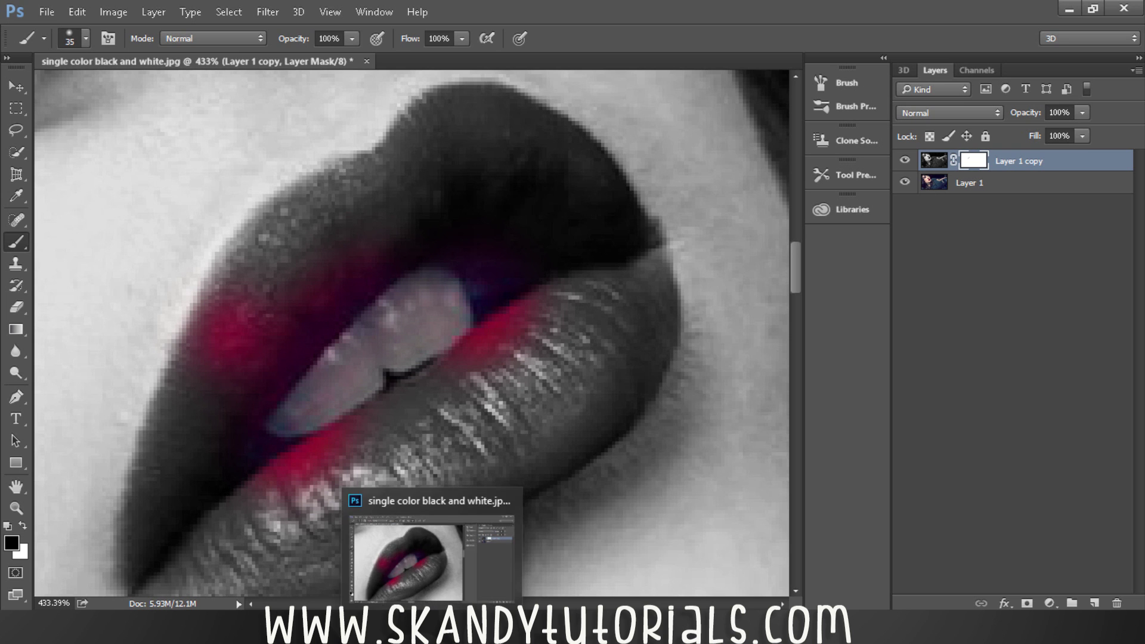
{"action": "left_click", "coordinate": [423, 513]}
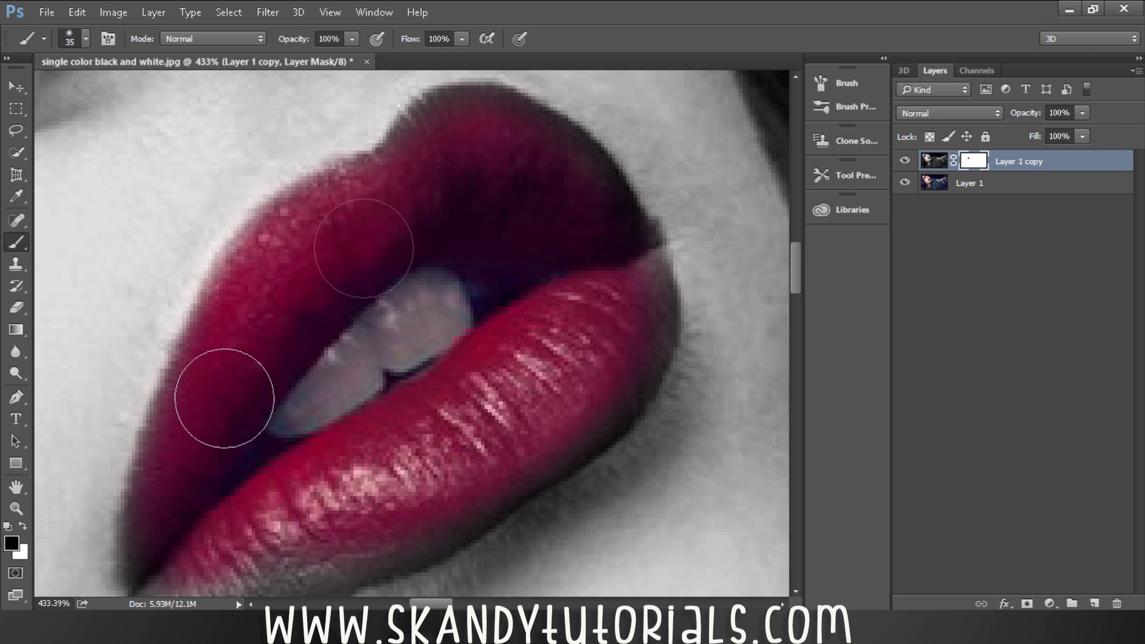
{"action": "scroll", "coordinate": [197, 436], "scroll_direction": "down", "scroll_amount": 2}
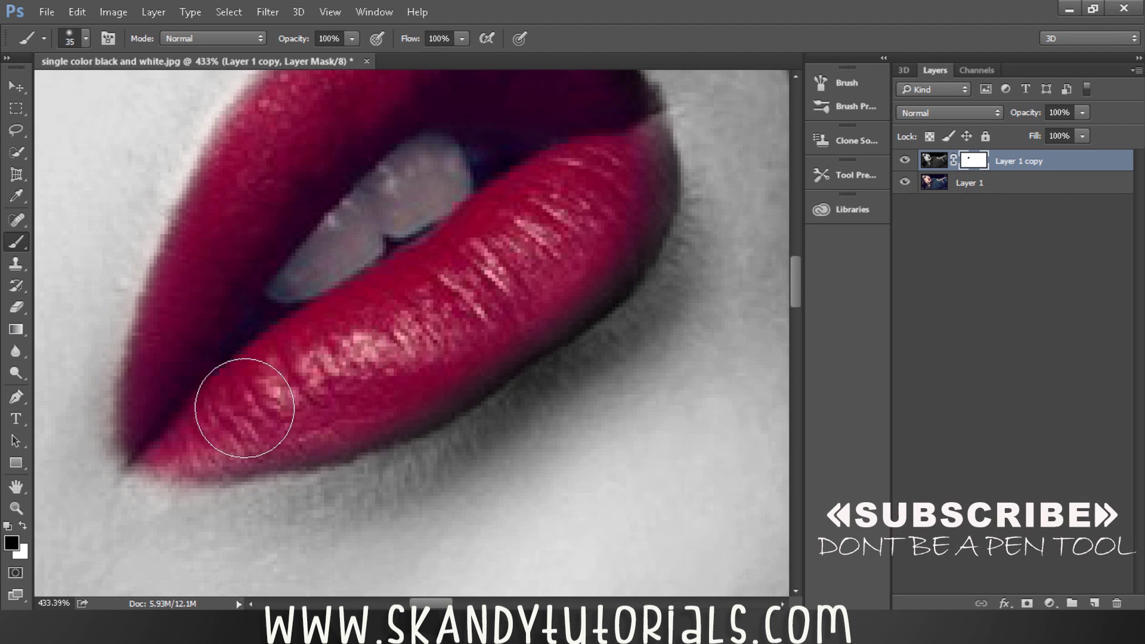
{"action": "scroll", "coordinate": [622, 234], "scroll_direction": "up", "scroll_amount": 1}
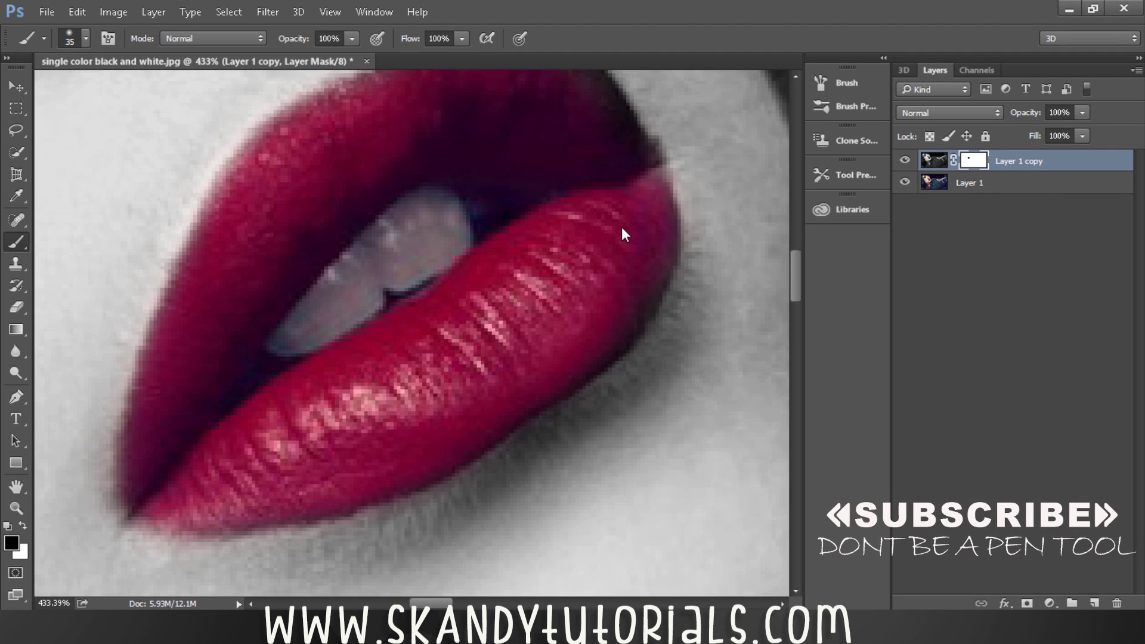
{"action": "scroll", "coordinate": [567, 251], "scroll_direction": "up", "scroll_amount": 1}
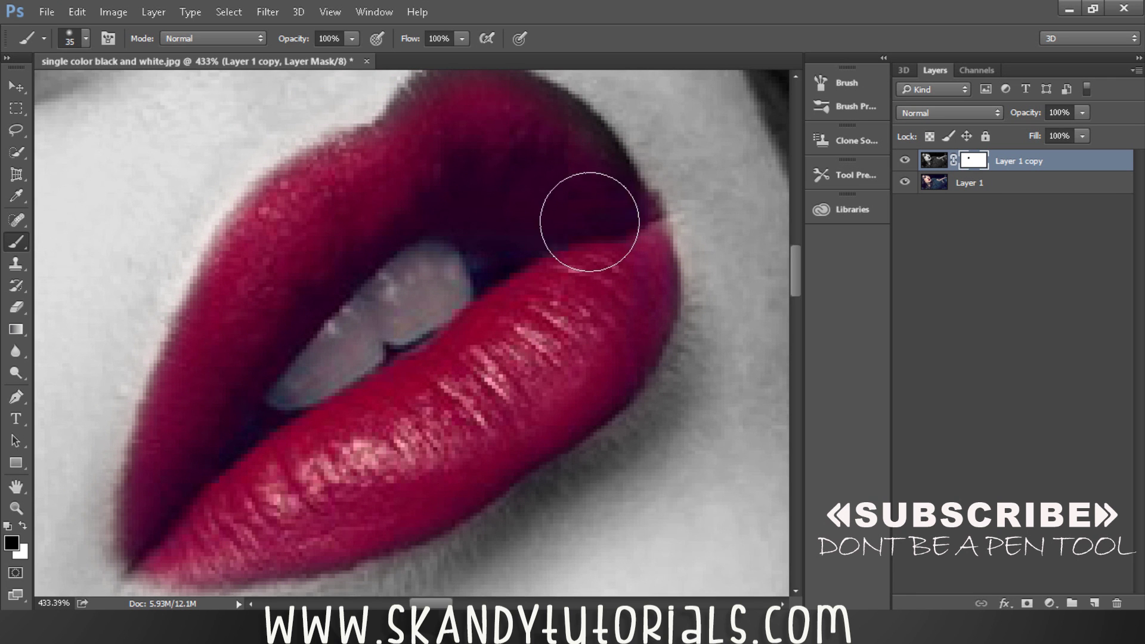
{"action": "scroll", "coordinate": [572, 227], "scroll_direction": "up", "scroll_amount": 3}
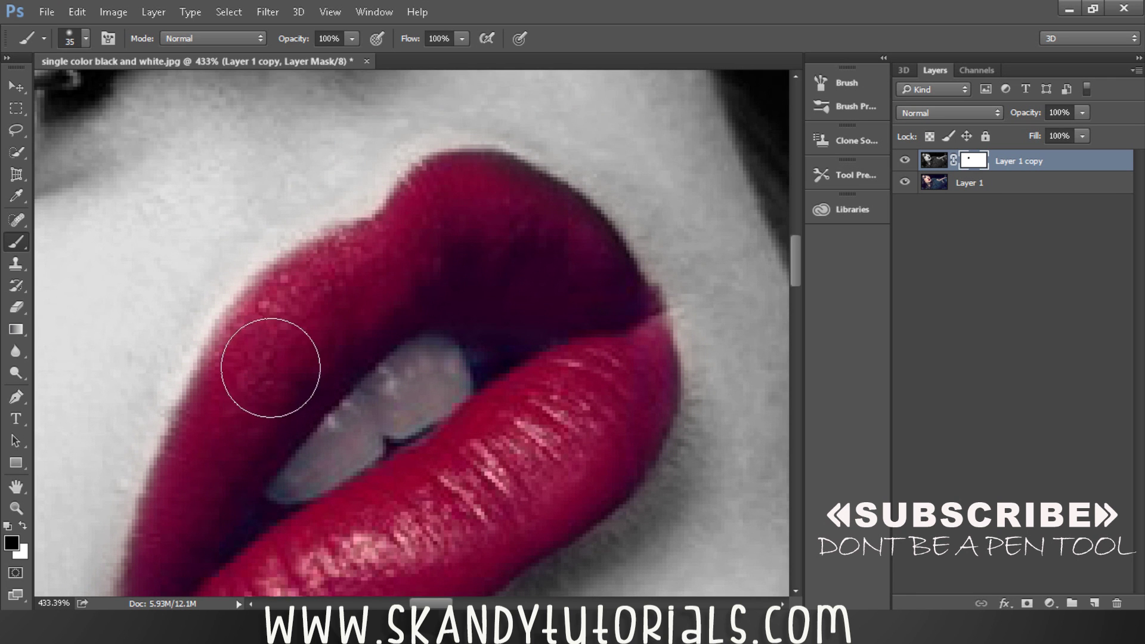
{"action": "scroll", "coordinate": [238, 388], "scroll_direction": "down", "scroll_amount": 2}
{"action": "scroll", "coordinate": [197, 441], "scroll_direction": "down", "scroll_amount": 2}
{"action": "scroll", "coordinate": [609, 225], "scroll_direction": "up", "scroll_amount": 2}
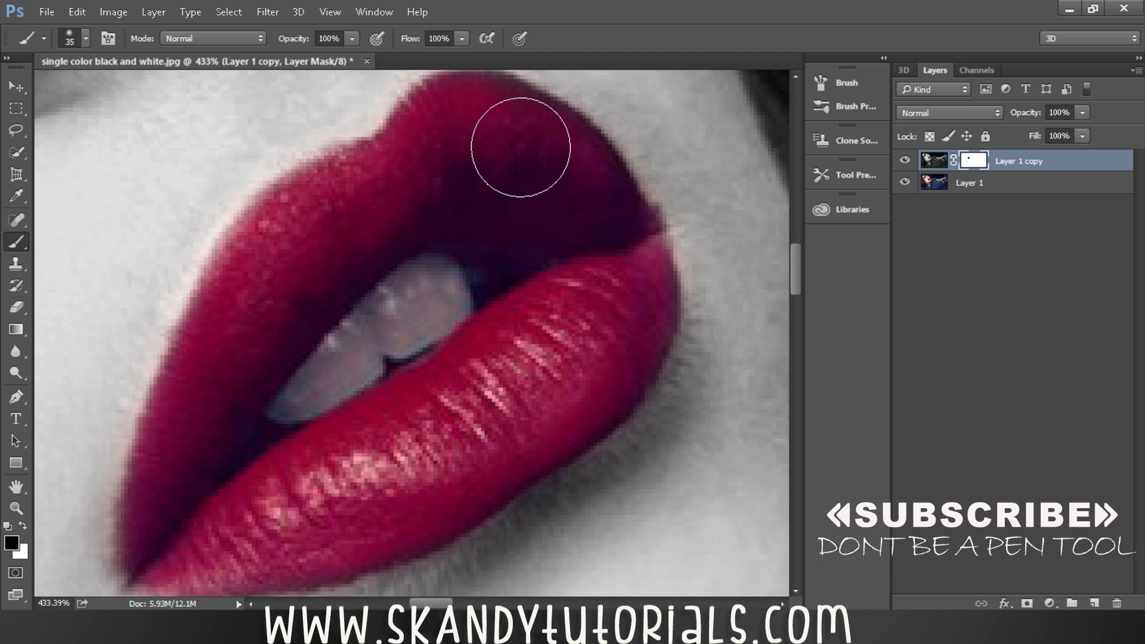
{"action": "scroll", "coordinate": [495, 164], "scroll_direction": "up", "scroll_amount": 2}
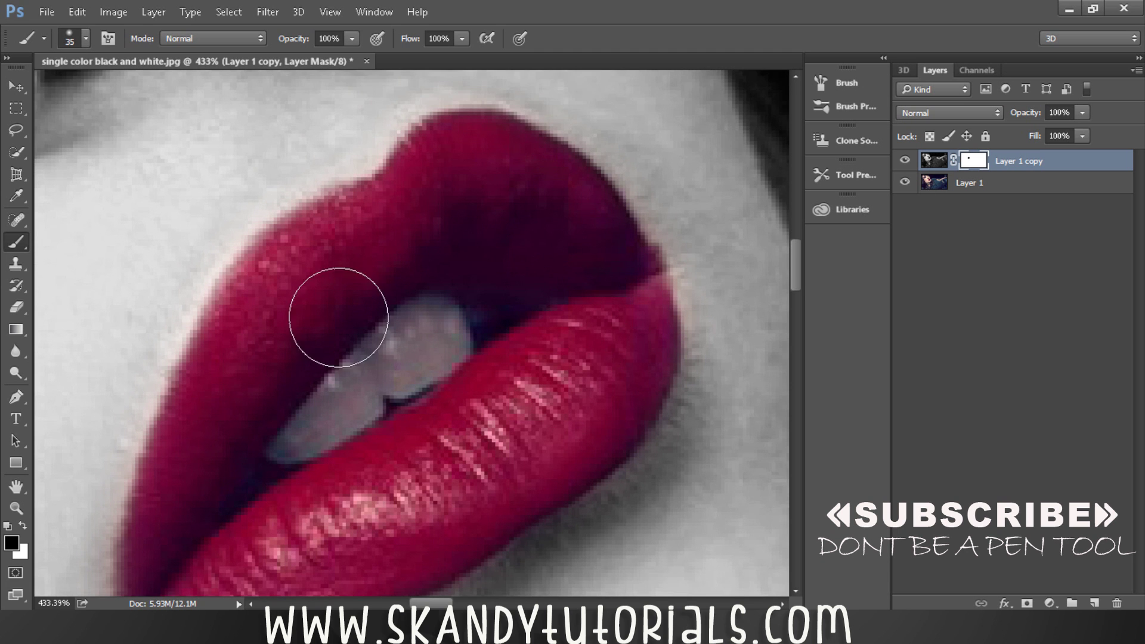
{"action": "scroll", "coordinate": [269, 382], "scroll_direction": "down", "scroll_amount": 2}
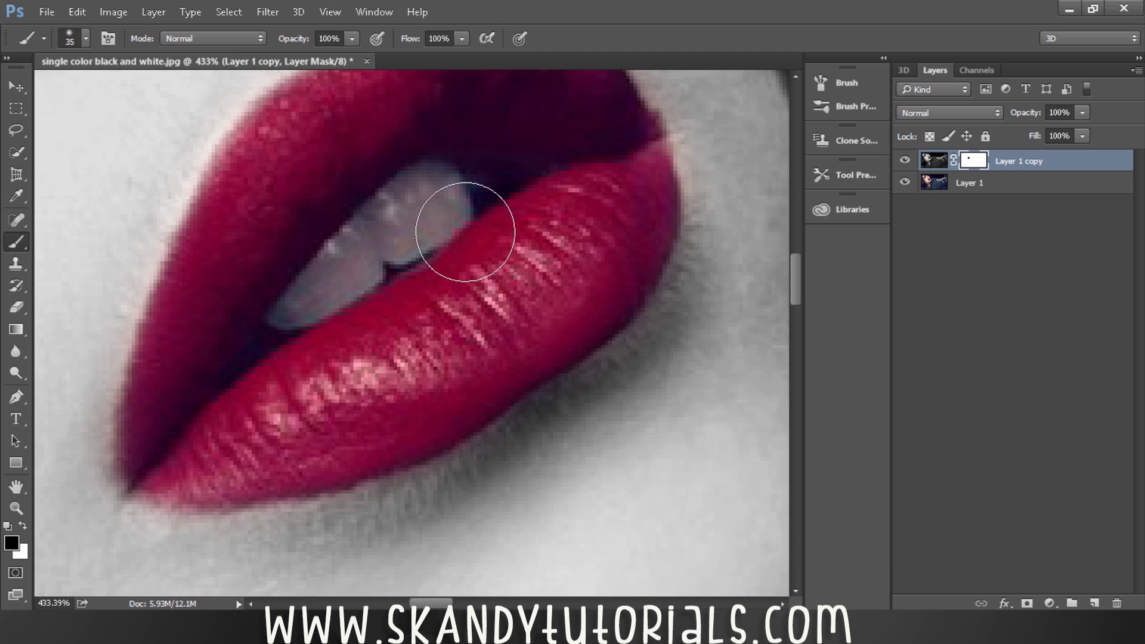
Step: Zoom out to view the whole black-and-white portrait with its red lips
{"action": "scroll", "coordinate": [465, 232], "scroll_direction": "down", "scroll_amount": 8}
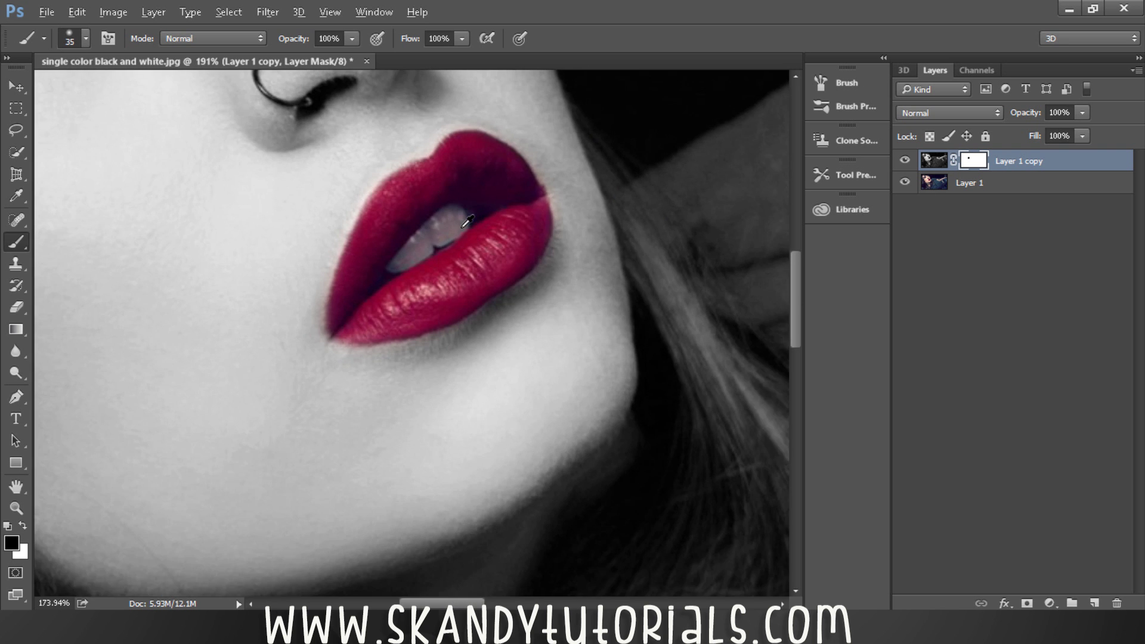
{"action": "scroll", "coordinate": [465, 215], "scroll_direction": "down", "scroll_amount": 2}
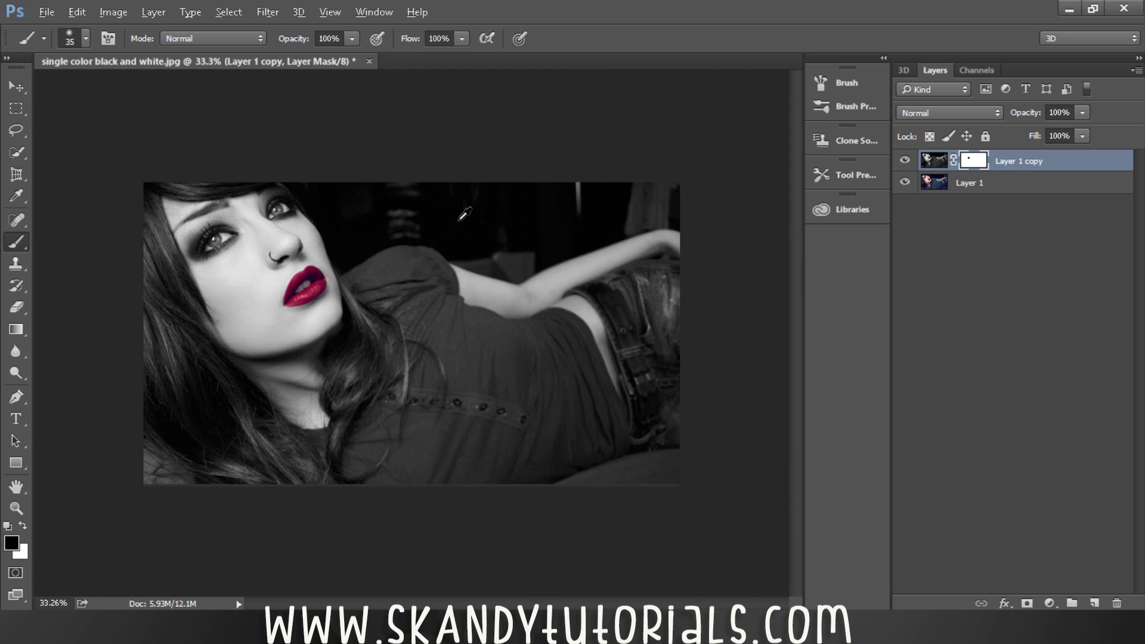
{"action": "scroll", "coordinate": [465, 215], "scroll_direction": "down", "scroll_amount": 1}
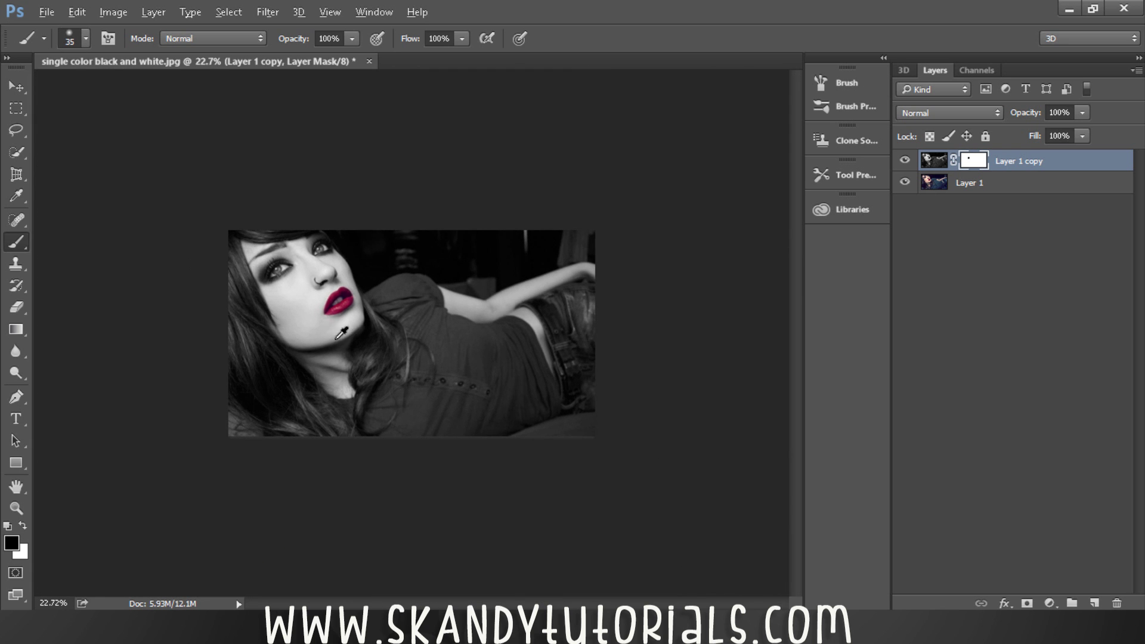
{"action": "scroll", "coordinate": [342, 383], "scroll_direction": "up", "scroll_amount": 3}
{"action": "key", "text": "alt"}
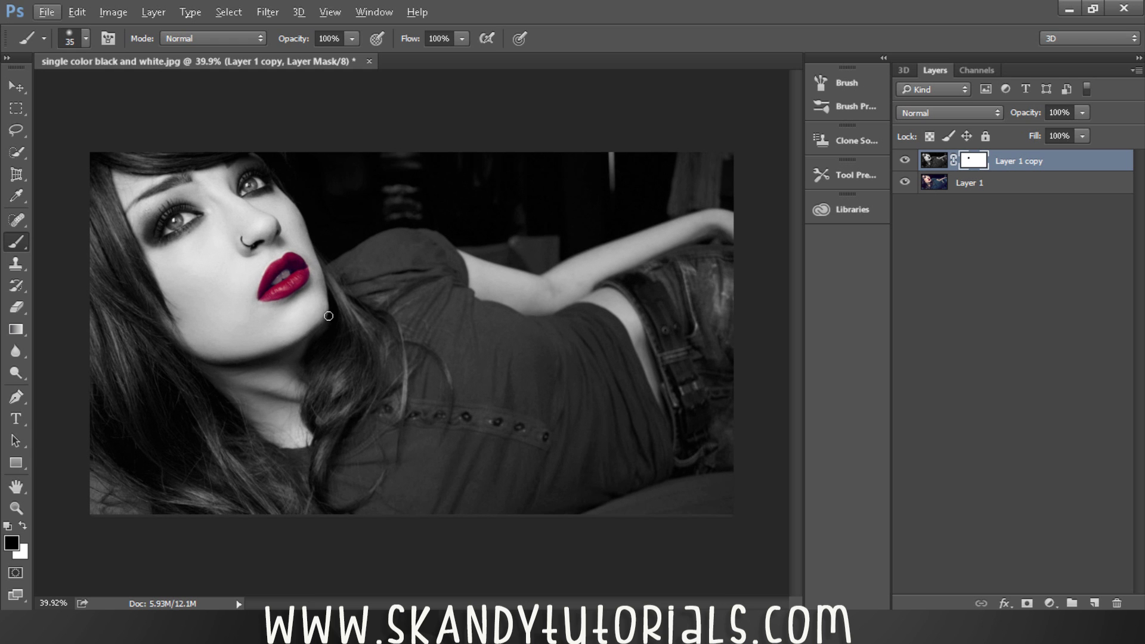